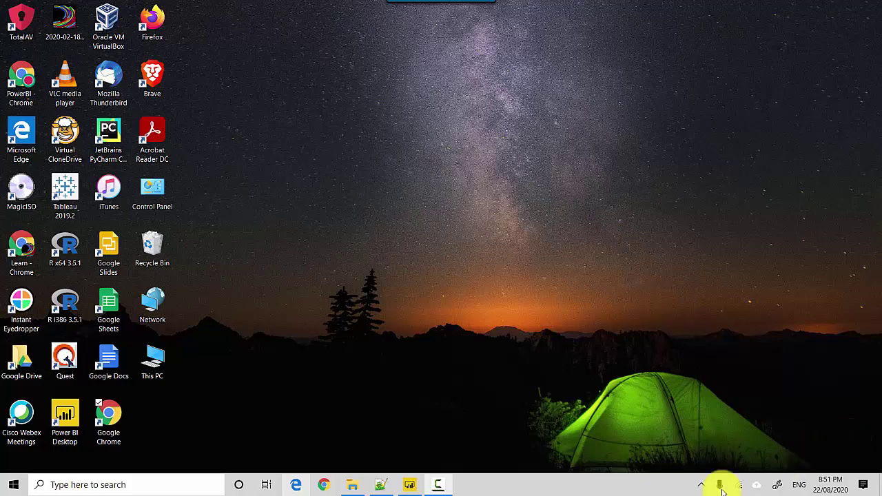
Step: Switch to the Power BI report and preview the CalendarYear/SalesAmount table in focus mode
click(410, 484)
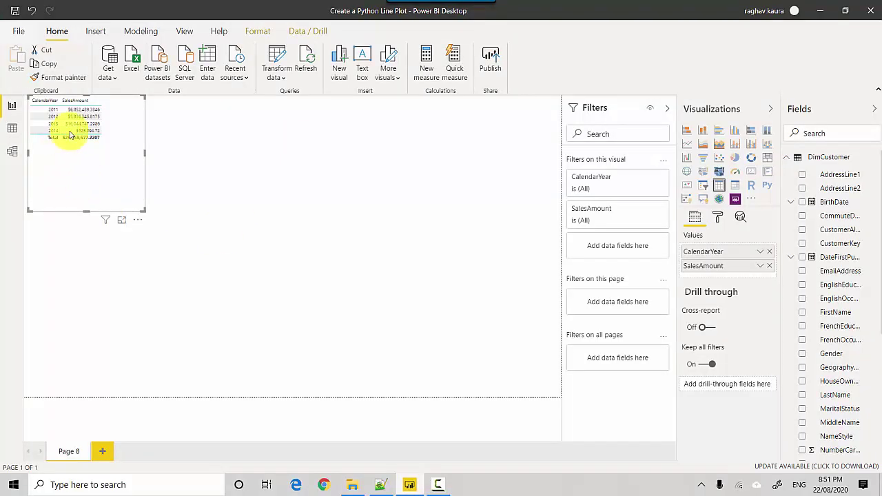
click(121, 219)
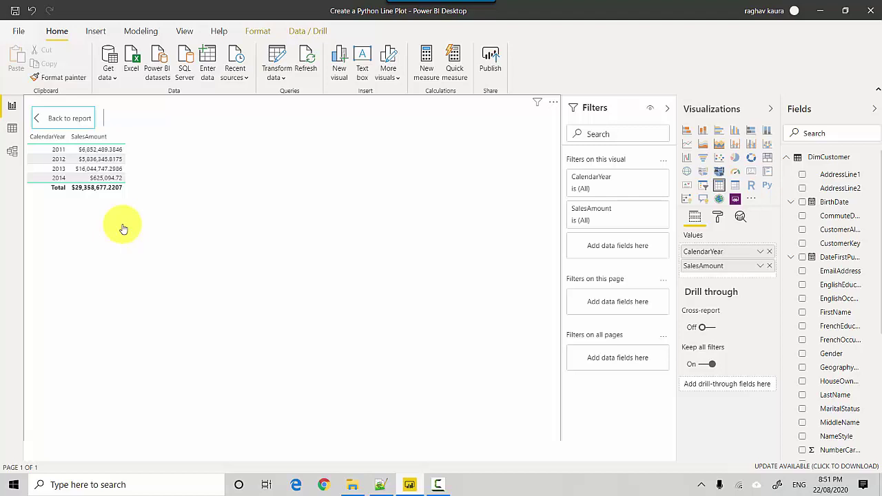
click(53, 116)
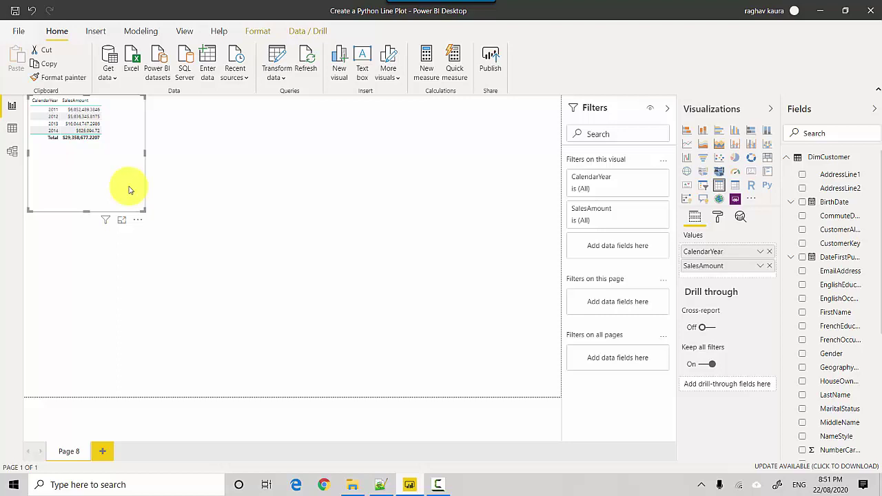
Step: Duplicate the table with copy-paste and move the copy toward the page centre
key(ctrl+c)
key(ctrl+v)
drag(129, 189, 331, 228)
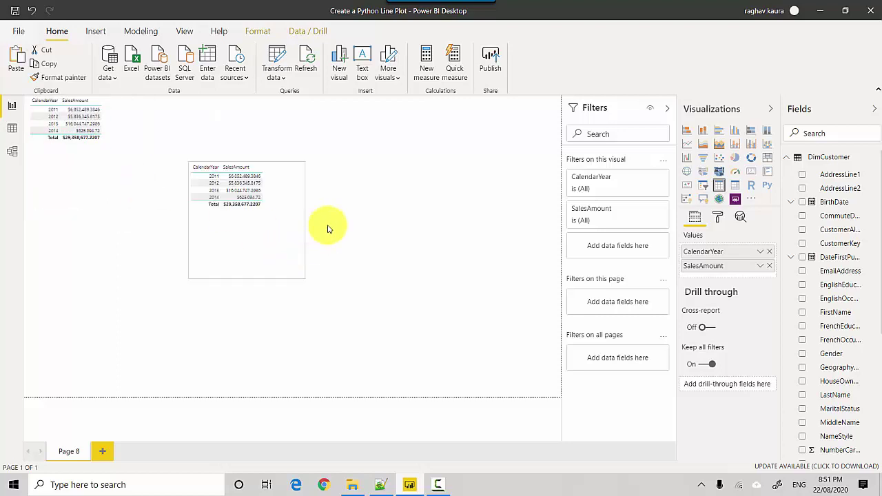
Step: Convert the copied table to a Python visual and add 'import matplotlib.pyplot as plt' to its script
click(767, 187)
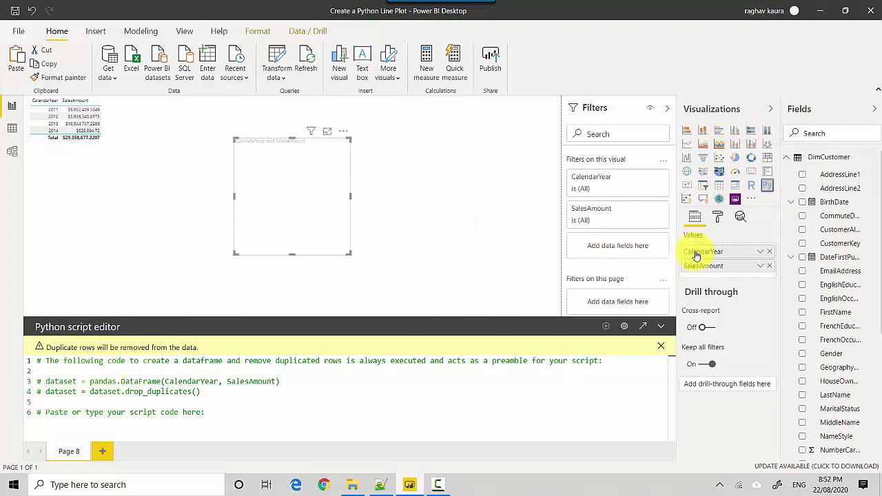
click(248, 420)
key(Return)
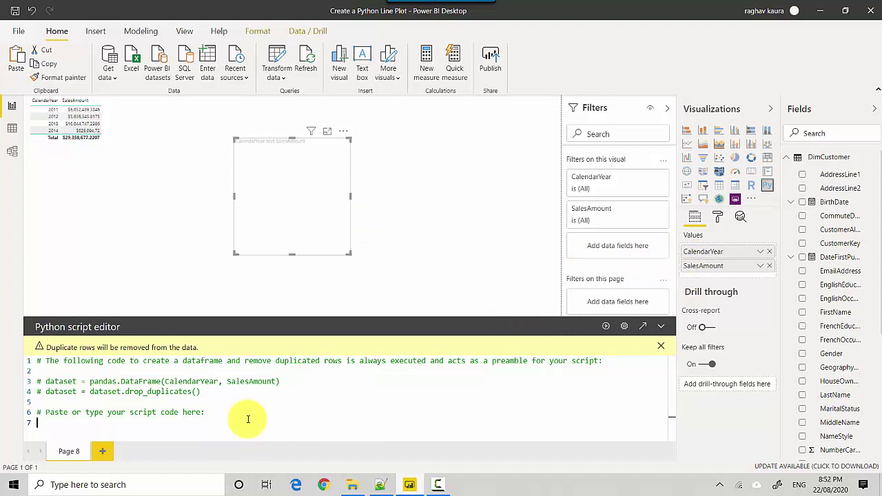
text(impo)
text(rt)
text( matplotlib.)
text(py)
text(plot as plt)
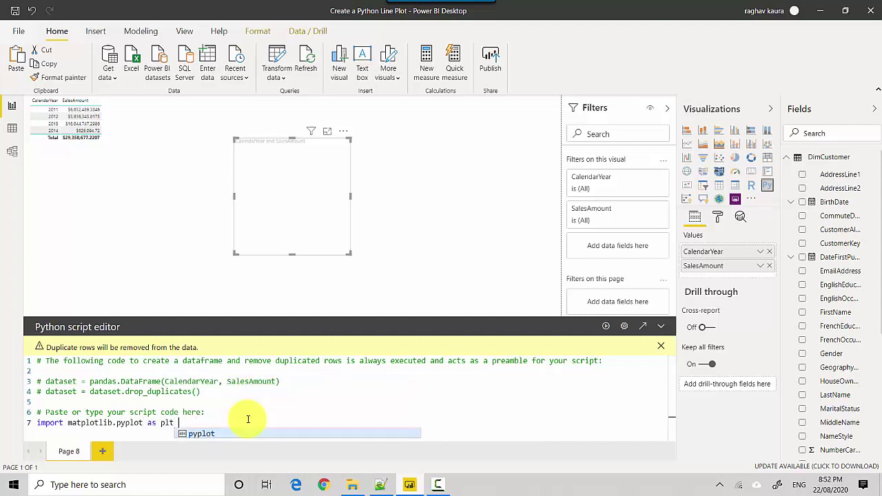
key(Return)
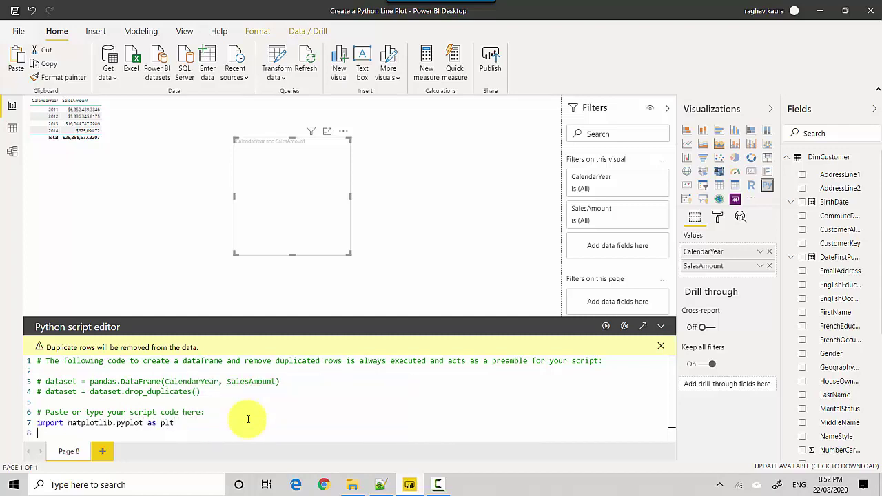
Step: Add the script line 'ax=plt.gca()' to get the current axes
text(ax=pl)
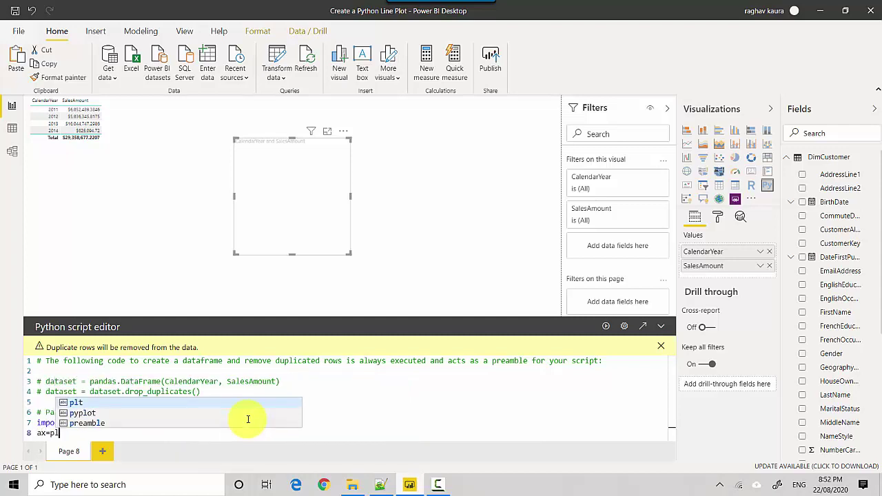
text(t.gca())
key(Return)
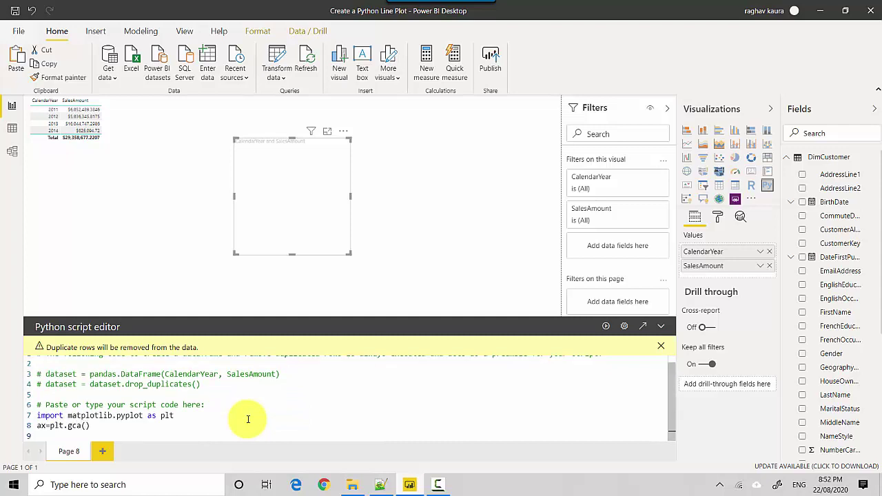
Step: Add dataset.plot(kind='line', x='CalendarYear', y='SalesAmount', color='red', ax=ax) to the script
text(data)
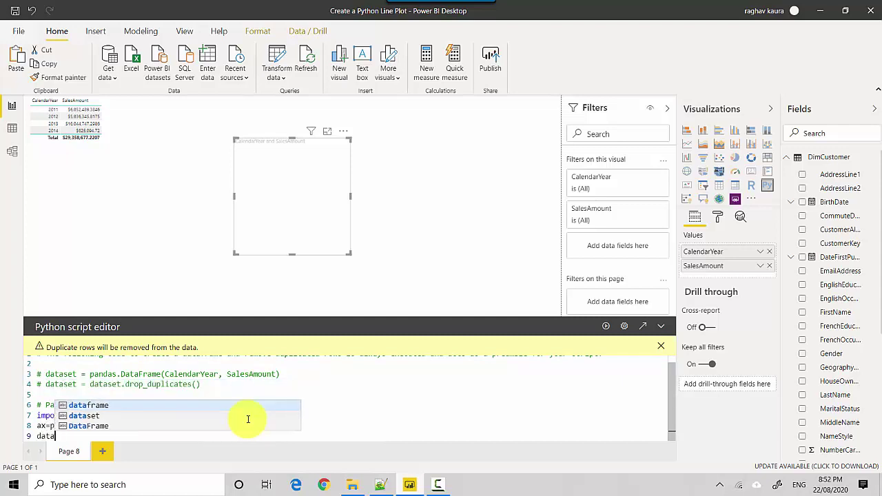
key(Down)
key(Return)
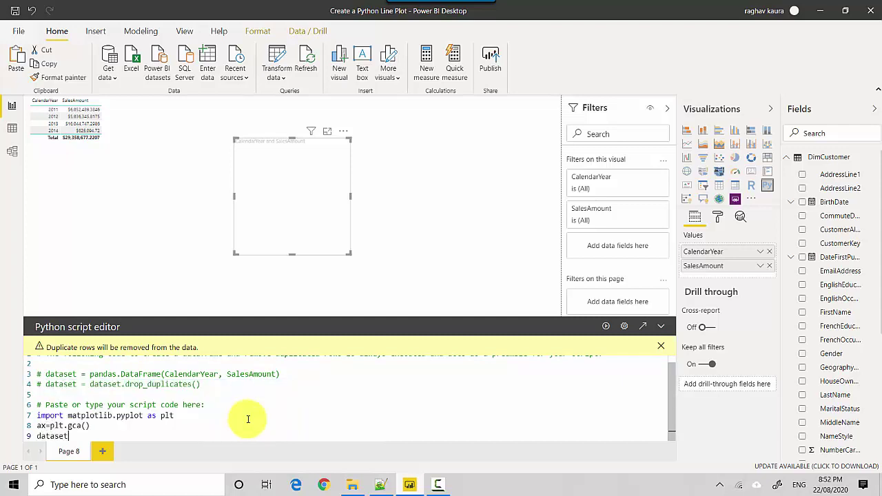
text(.p)
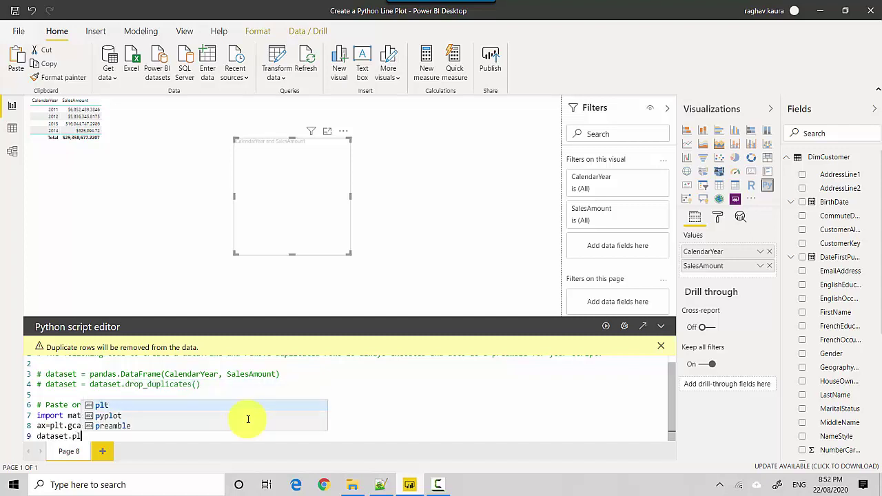
text(lot()
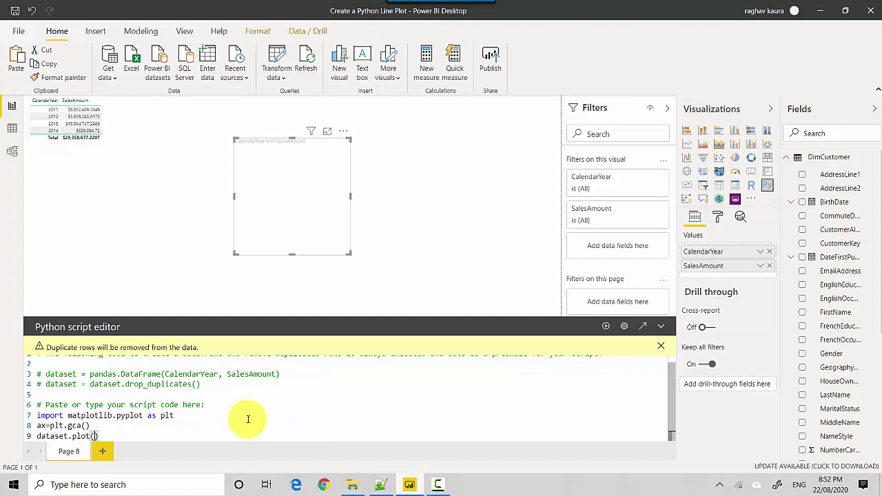
text(kind=)
text('line)
text(')
text(,x)
text(=)
text(c)
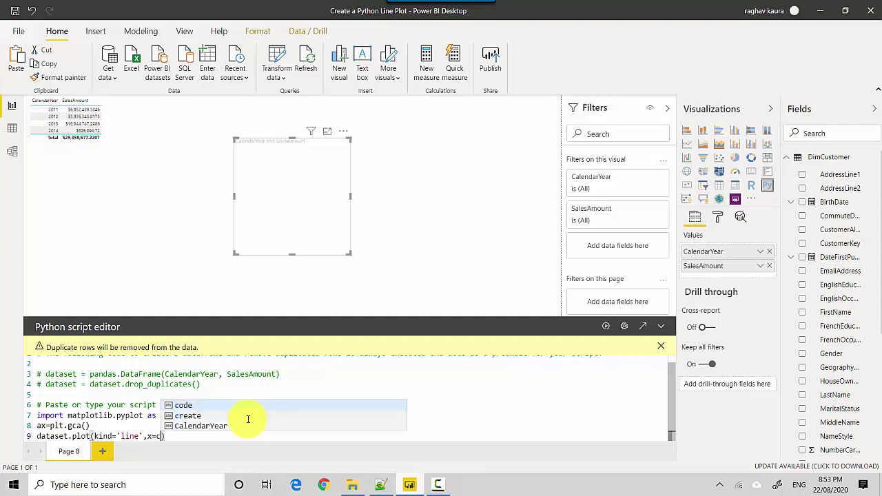
text(a)
click(247, 418)
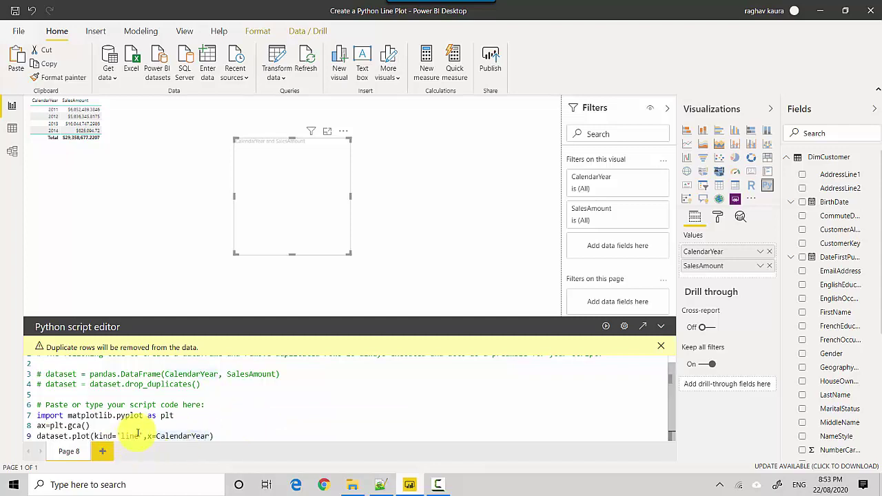
text(')
click(213, 436)
text(')
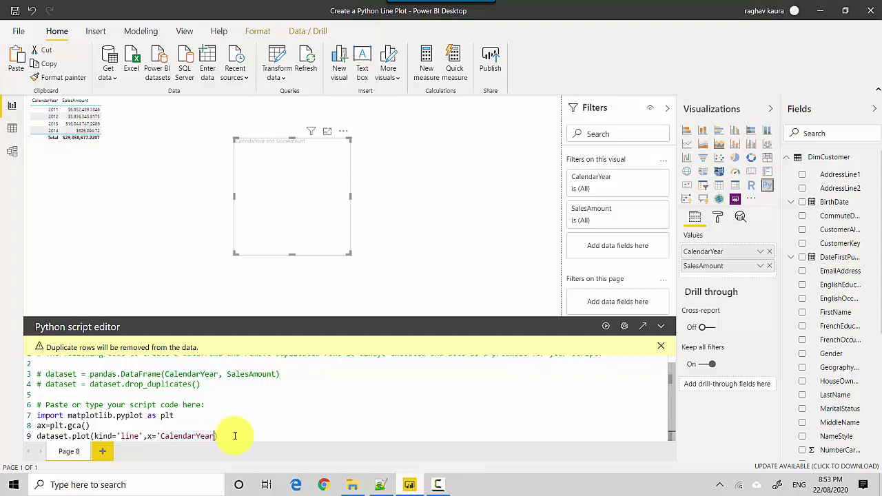
text(,)
key(BackSpace)
text(,y)
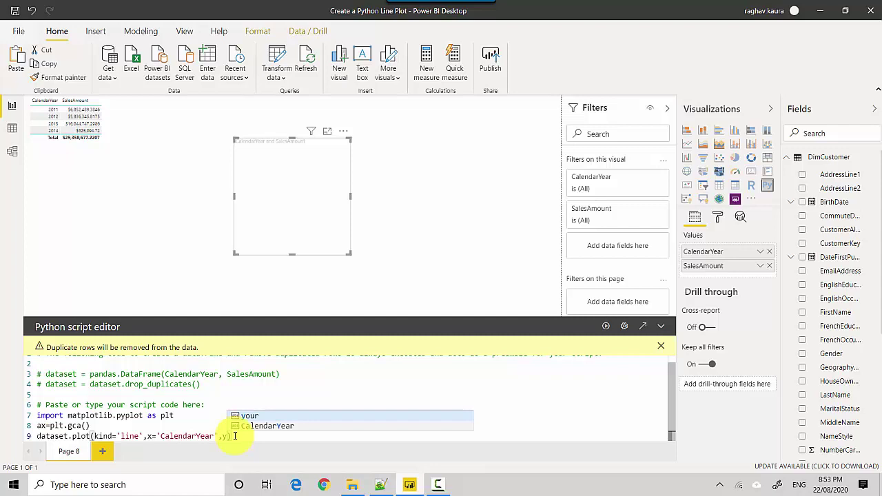
text(='Sales)
key(Tab)
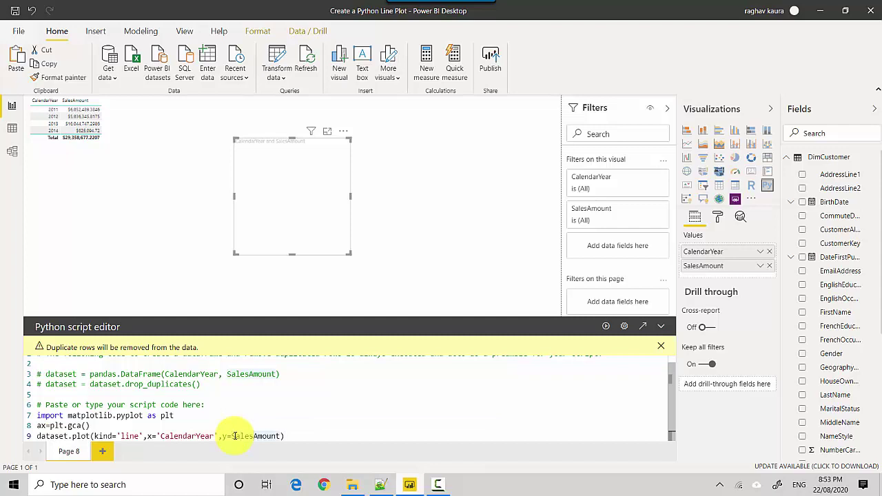
text('SalesAmount)
text(')
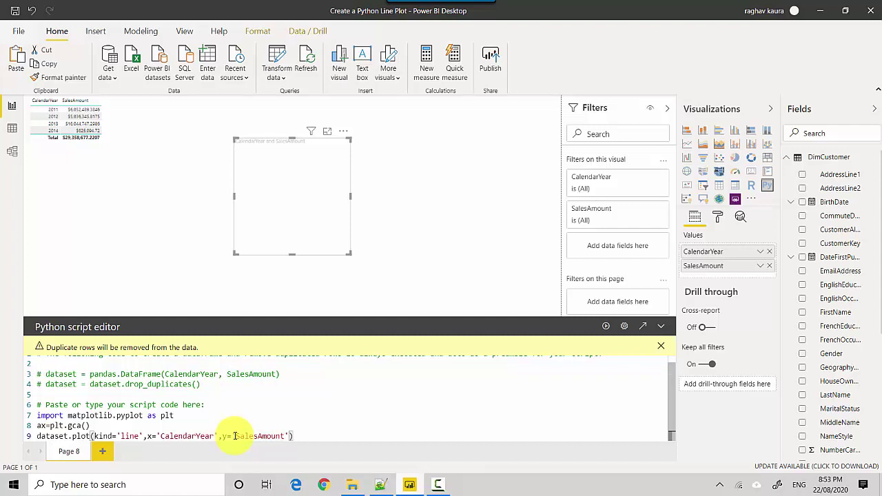
text(,)
text(color='red', ax=ax)
Step: Append plt.show() to the script and run it to draw the chart
key(Return)
text(plt)
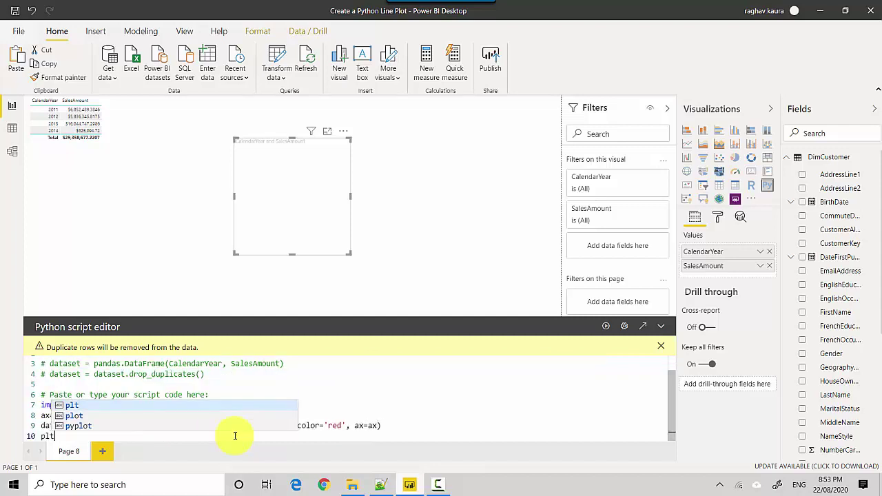
text(.show())
click(607, 328)
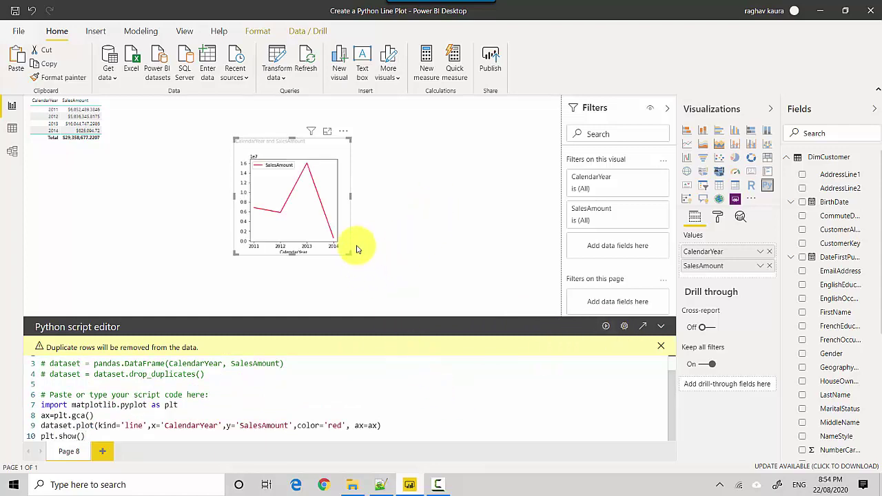
Step: Try the line colour as green, rerun, then set it back to red
double_click(336, 426)
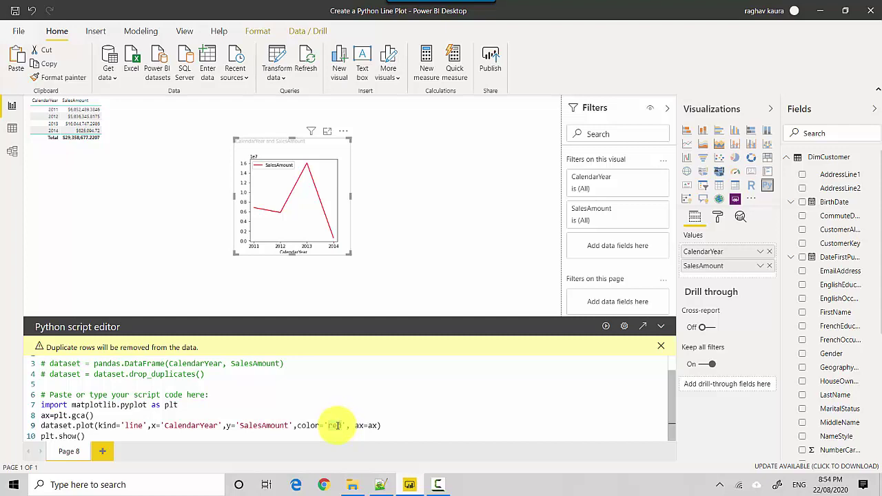
text(green)
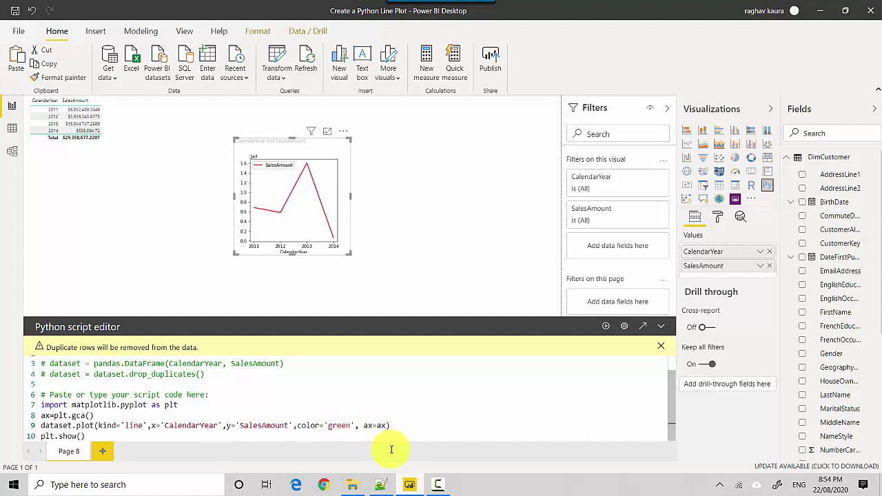
click(606, 328)
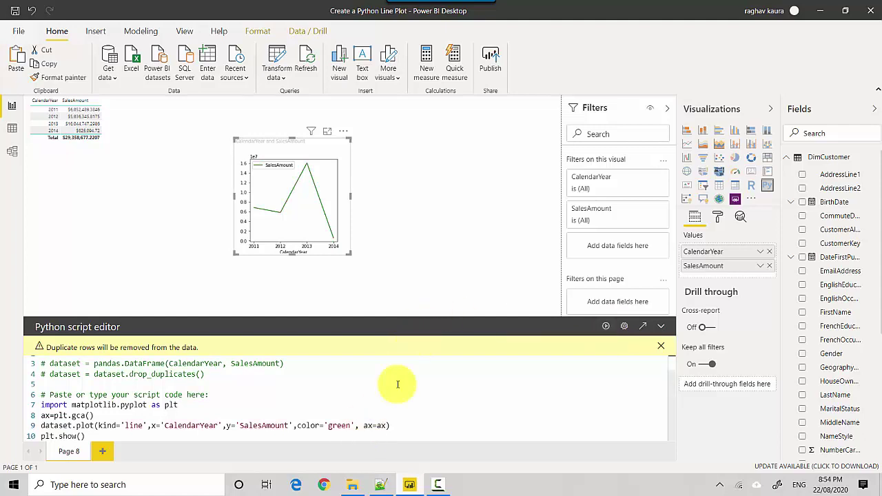
double_click(339, 426)
text(red)
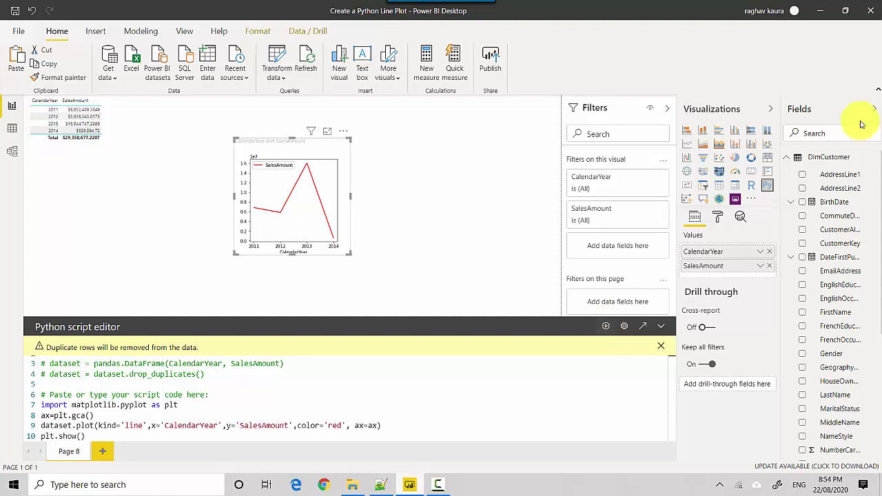
Step: Search 'productc' and add FactInternetSales TotalProductCost to the Python visual's Values
click(823, 131)
text(productc)
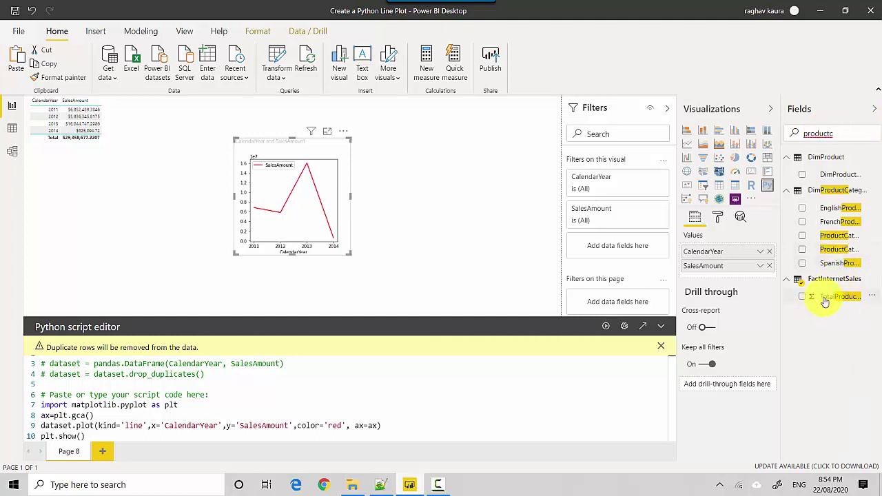
drag(816, 300, 739, 281)
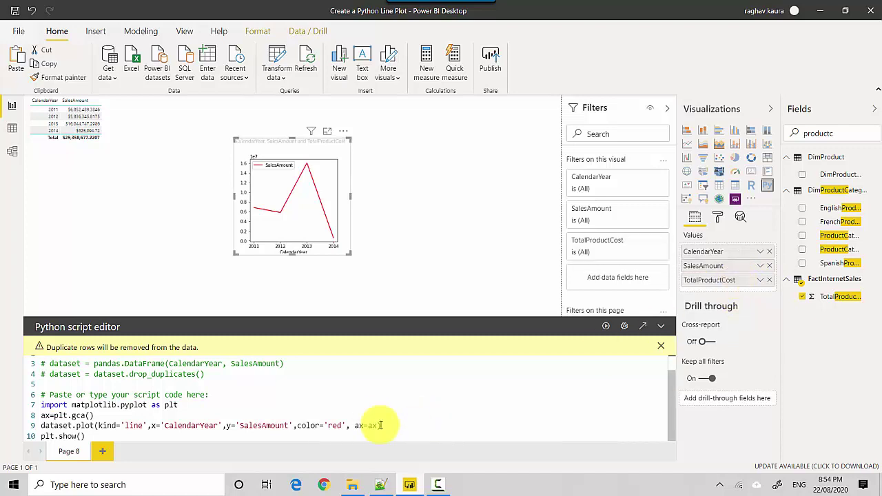
Step: Duplicate the plot line as line 10 with y='TotalProductCost' and color='green'
triple_click(39, 427)
key(ctrl+c)
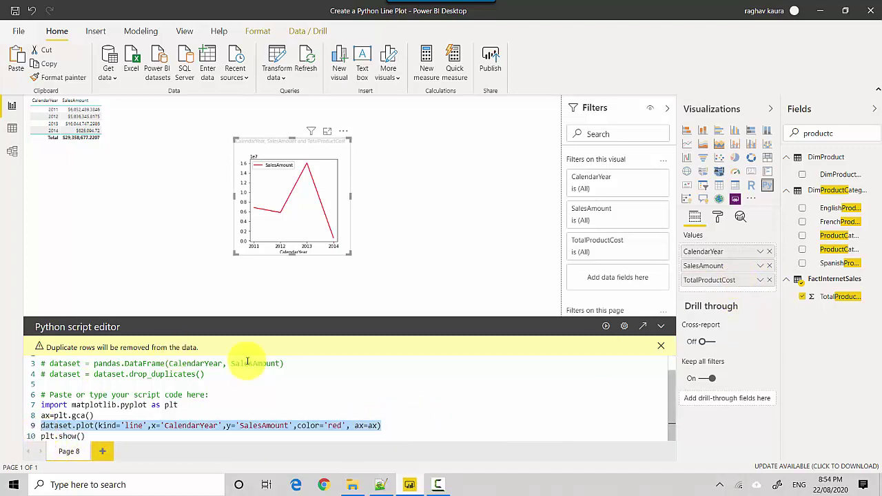
click(383, 426)
key(Return)
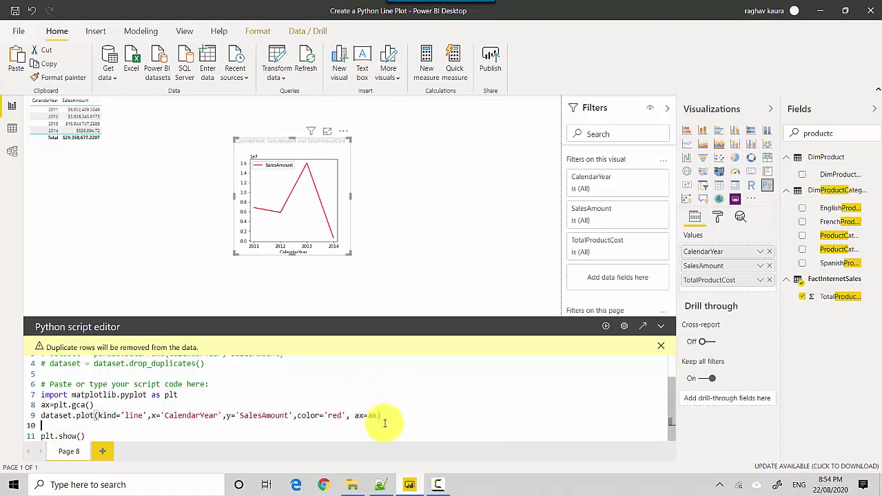
key(ctrl+v)
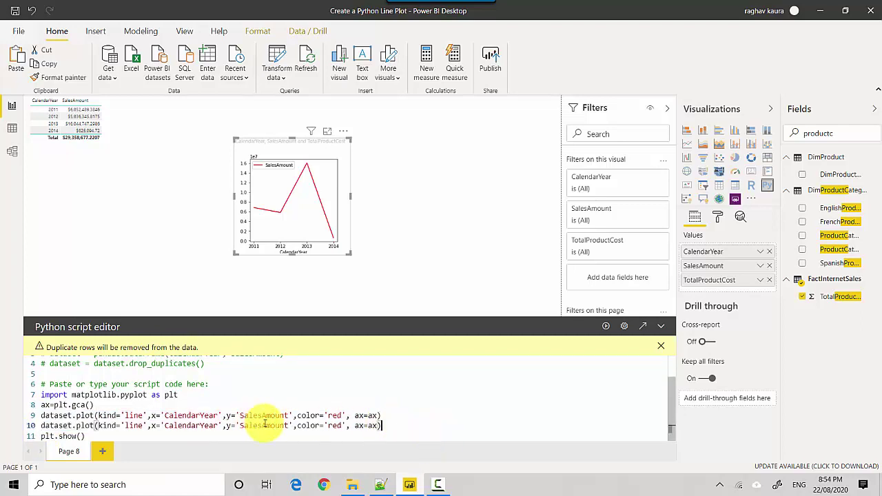
double_click(259, 426)
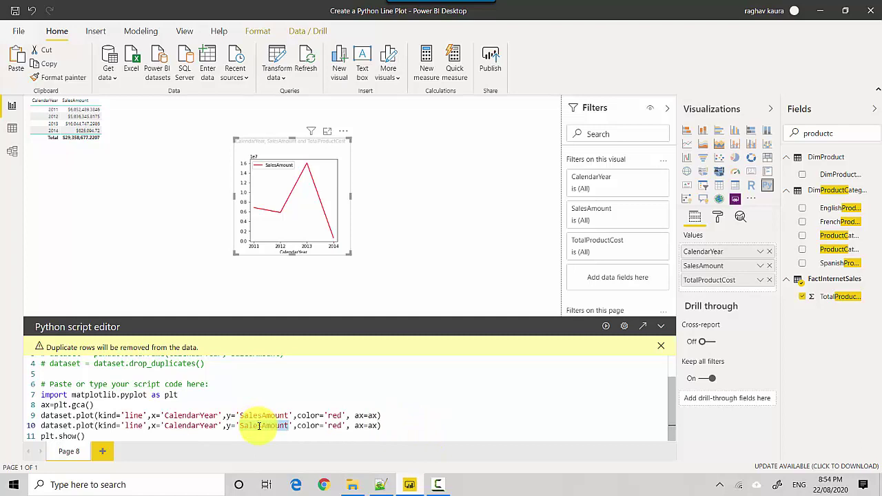
text(Total)
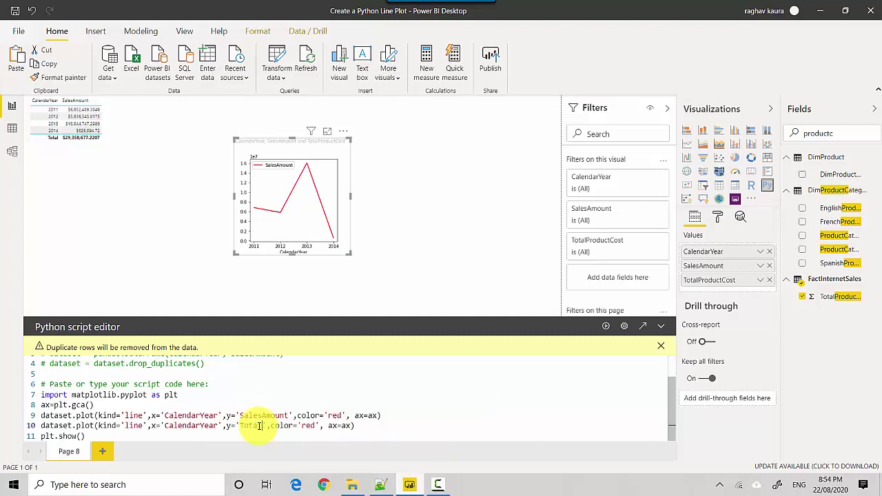
text(ProductCost)
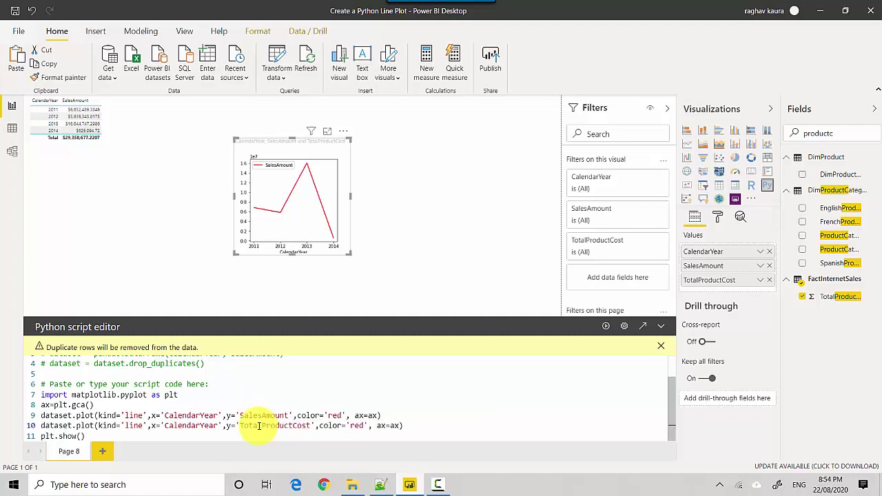
double_click(357, 426)
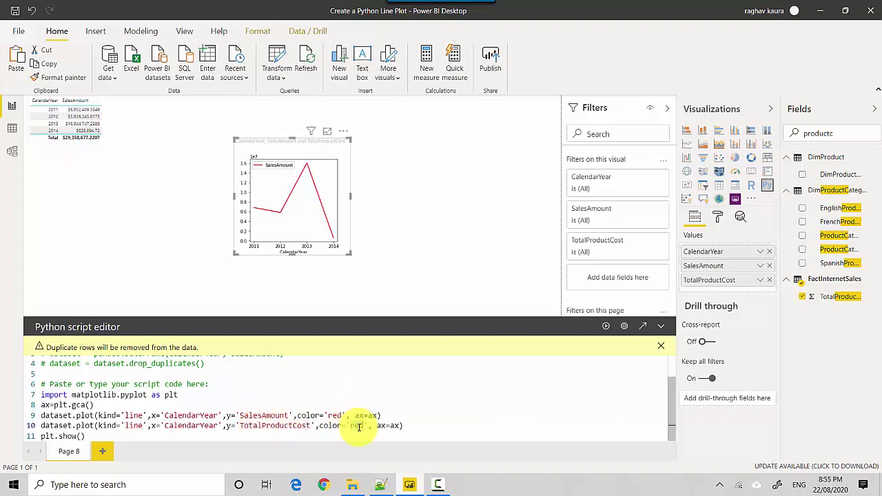
text(green)
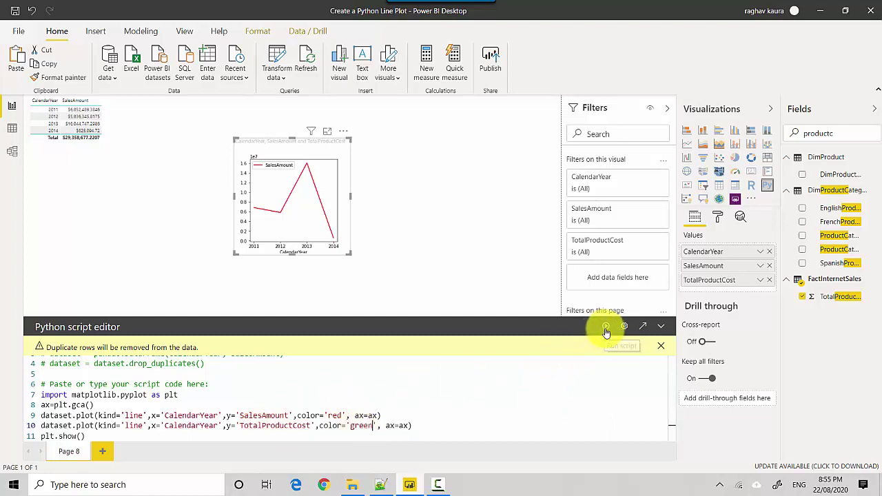
Step: Run the script to render the red SalesAmount and green TotalProductCost lines
click(606, 329)
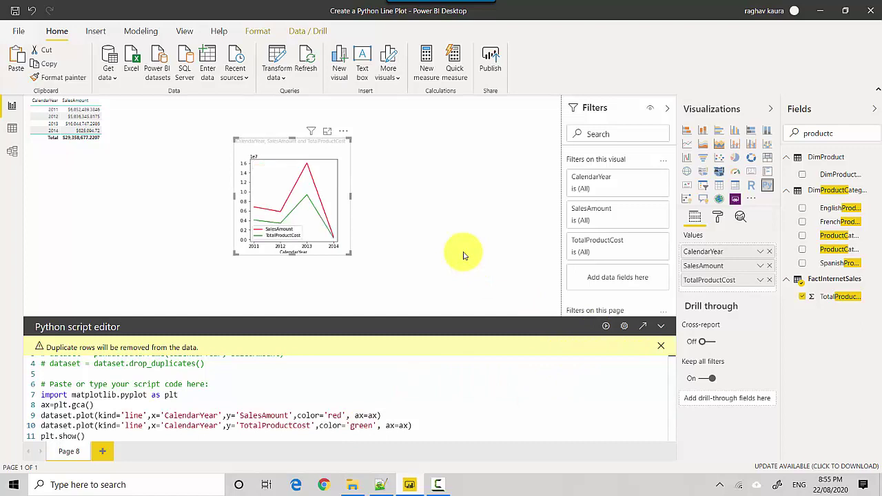